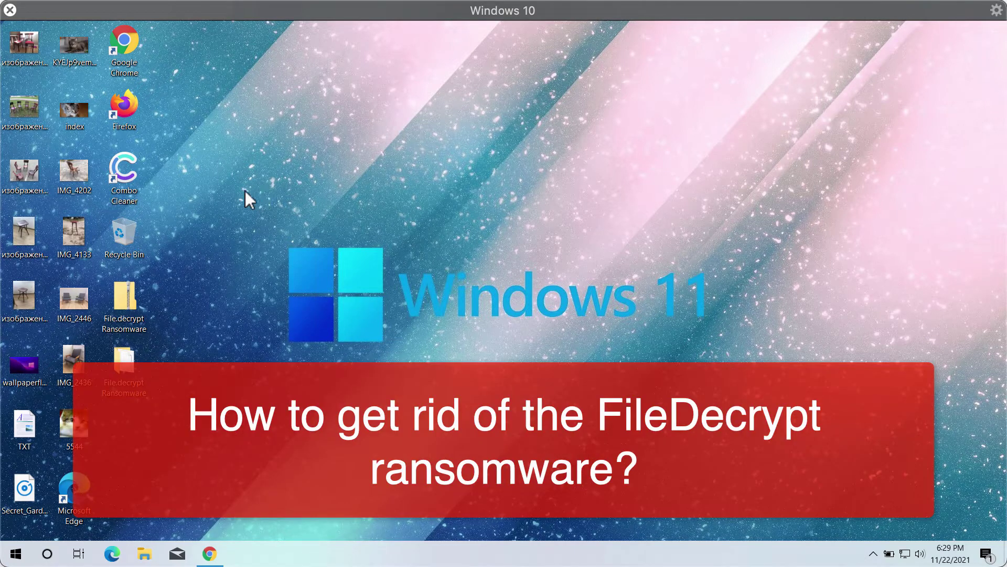
Open the two chair photos, the music file and the TXT document to show they work, closing each
double_click(24, 174)
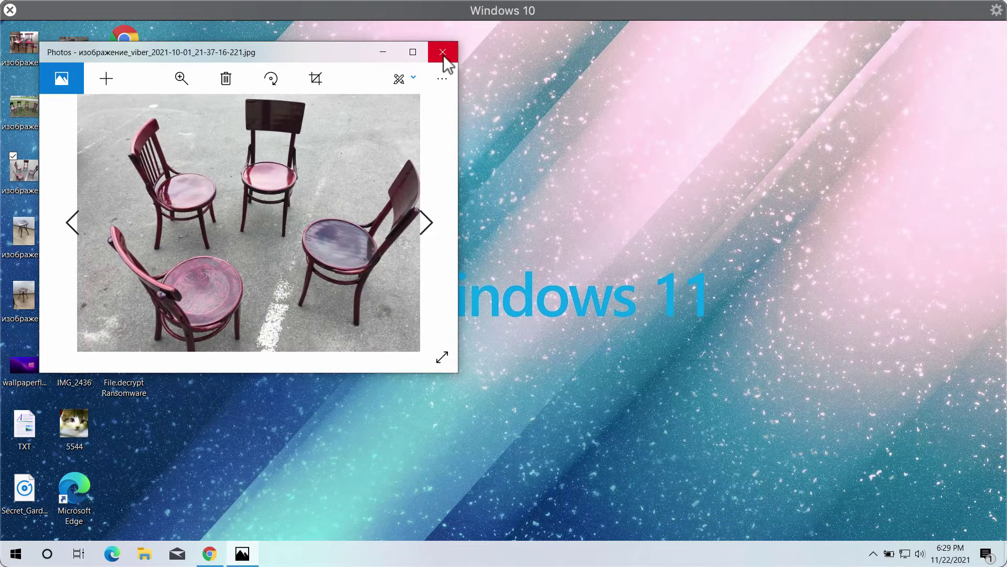
left_click(443, 52)
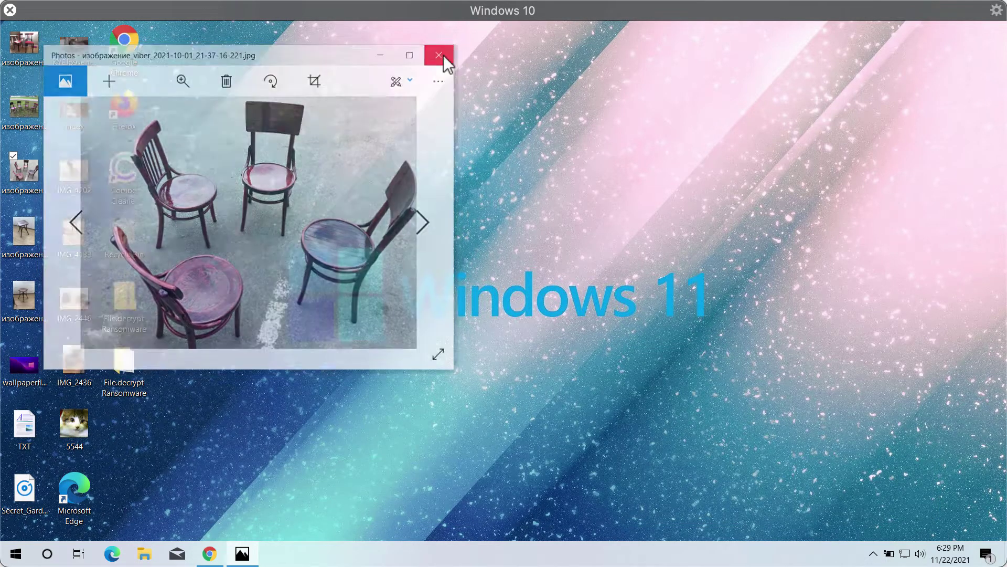
double_click(30, 106)
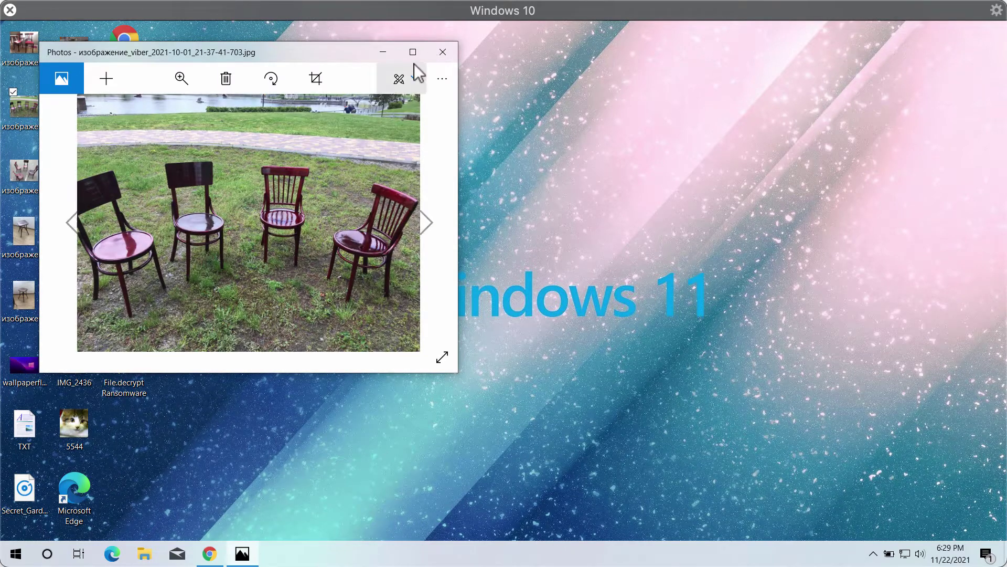
left_click(441, 53)
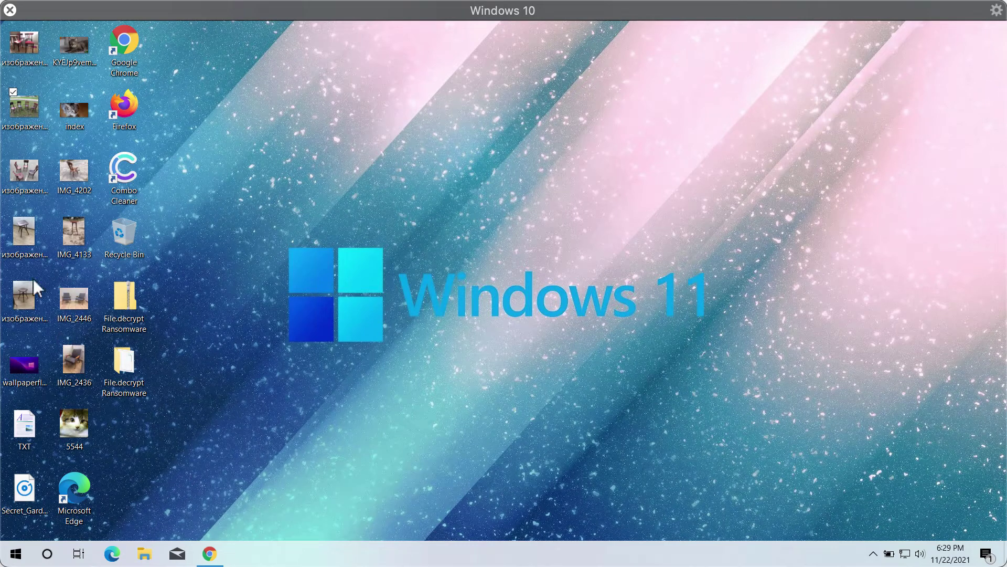
double_click(21, 496)
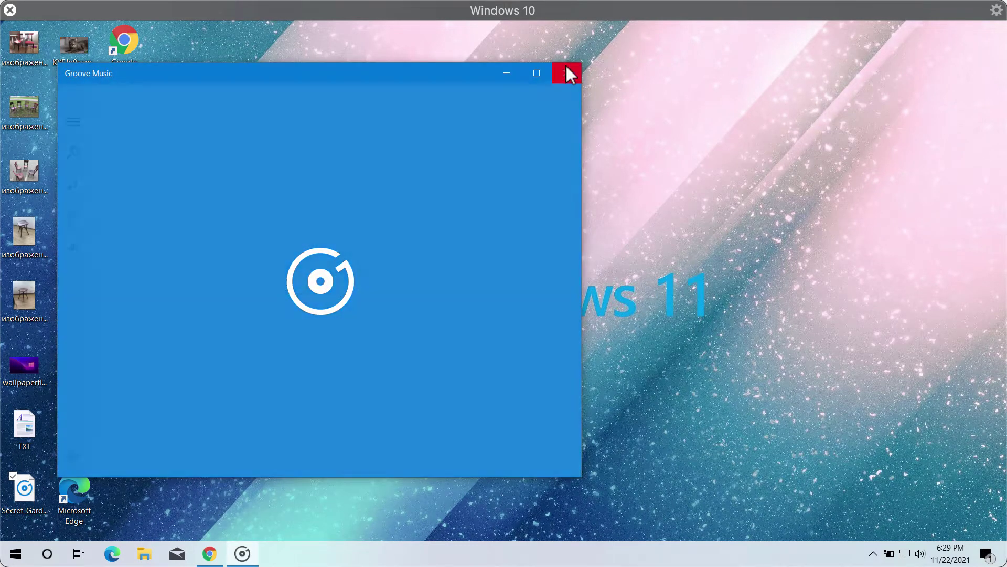
left_click(566, 71)
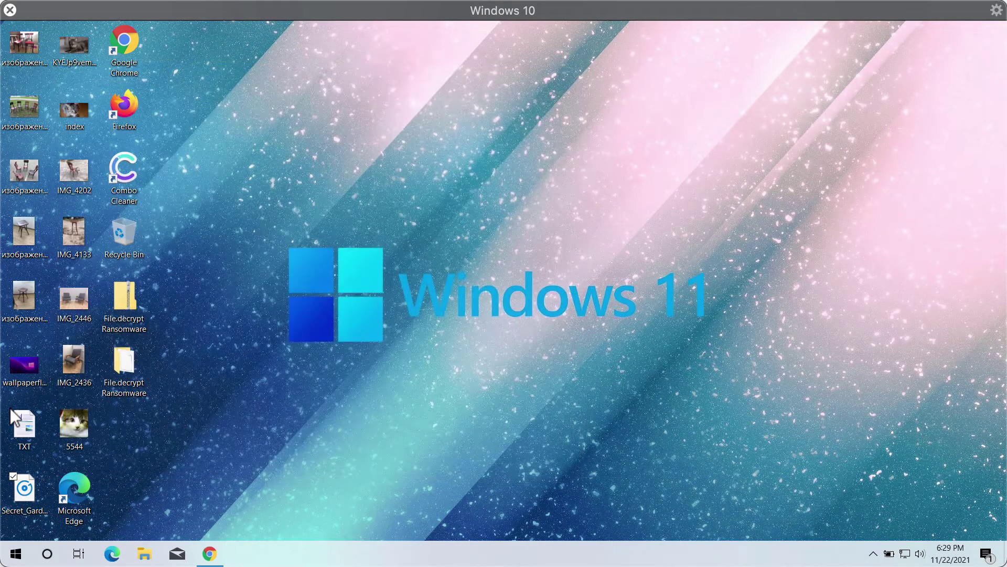
double_click(26, 436)
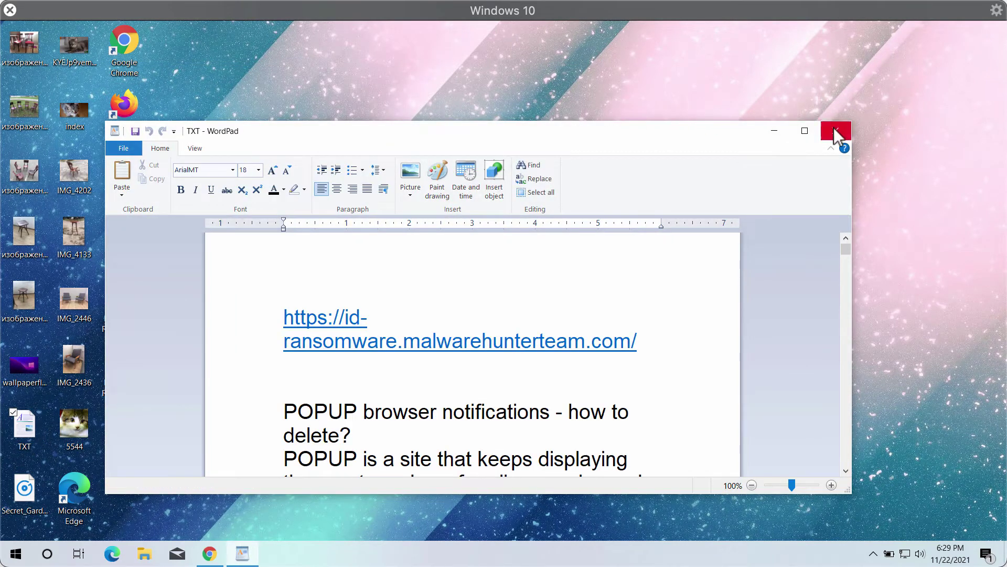
left_click(835, 130)
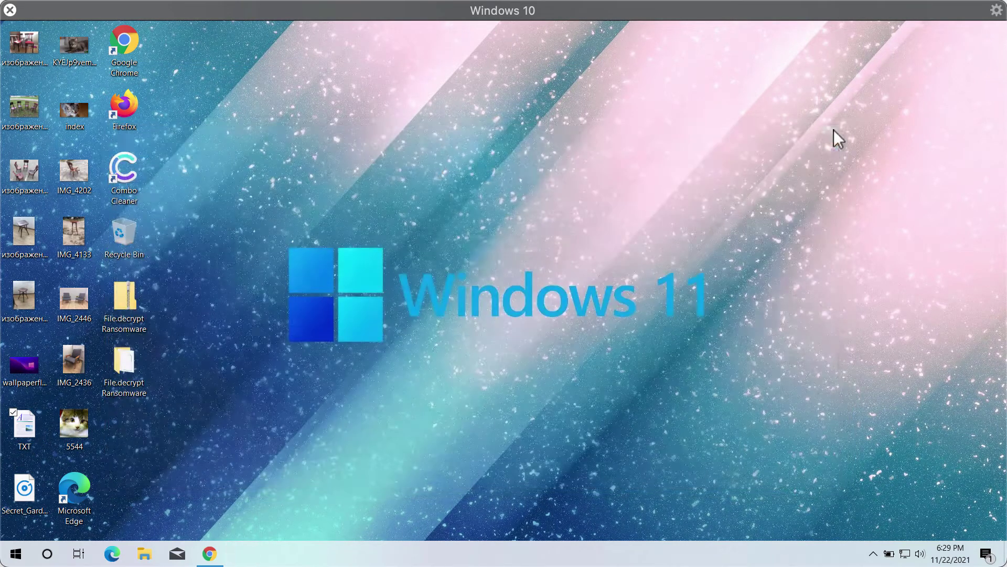
Run the executable in the second File.decrypt Ransomware folder, then check the encrypted IMG_4202 file
double_click(130, 367)
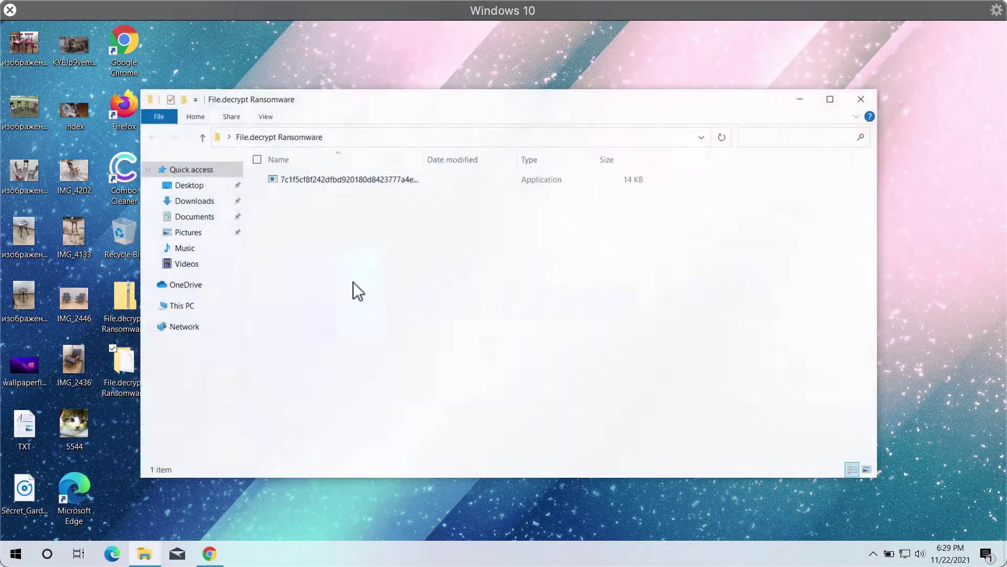
left_click(404, 181)
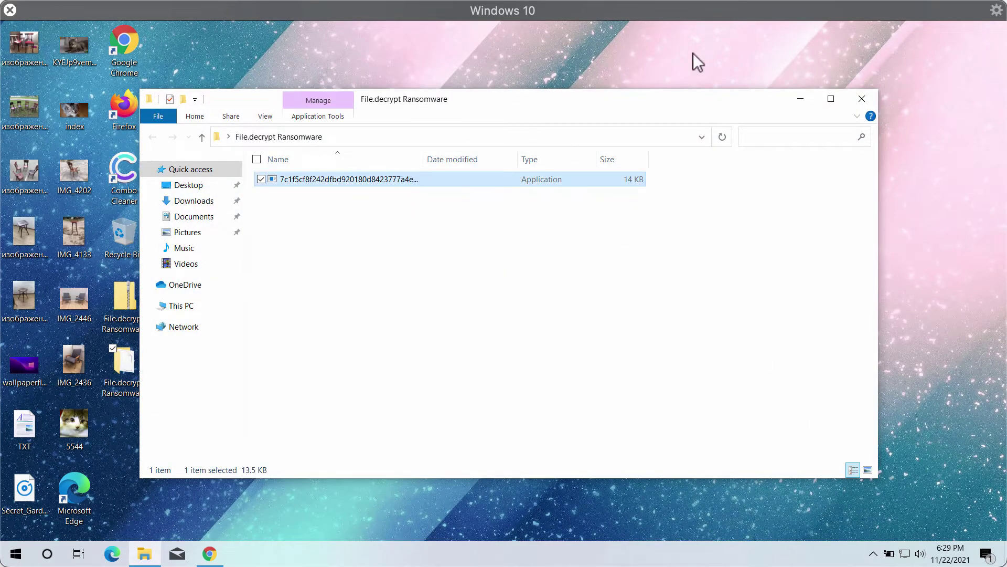
left_click(861, 100)
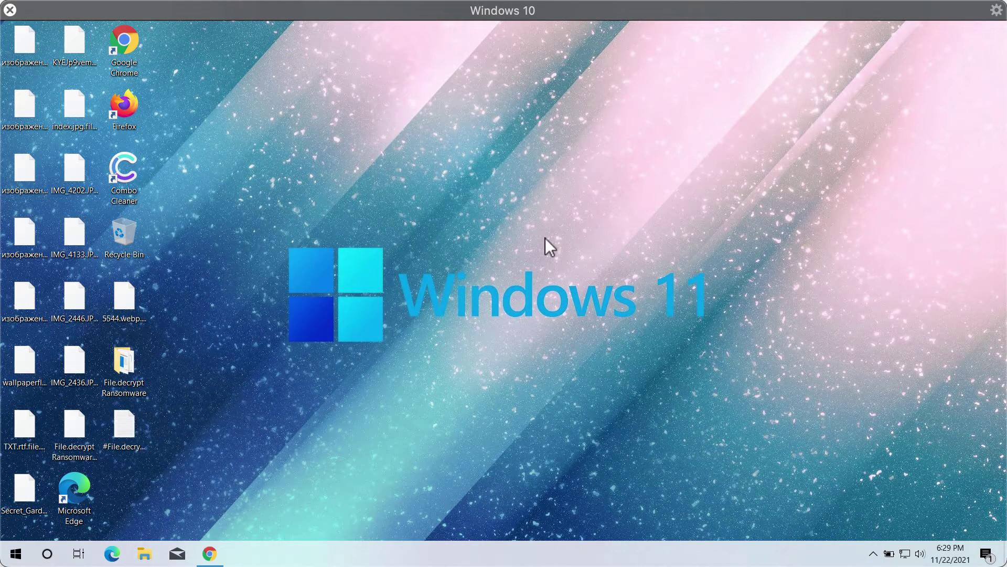
left_click(62, 178)
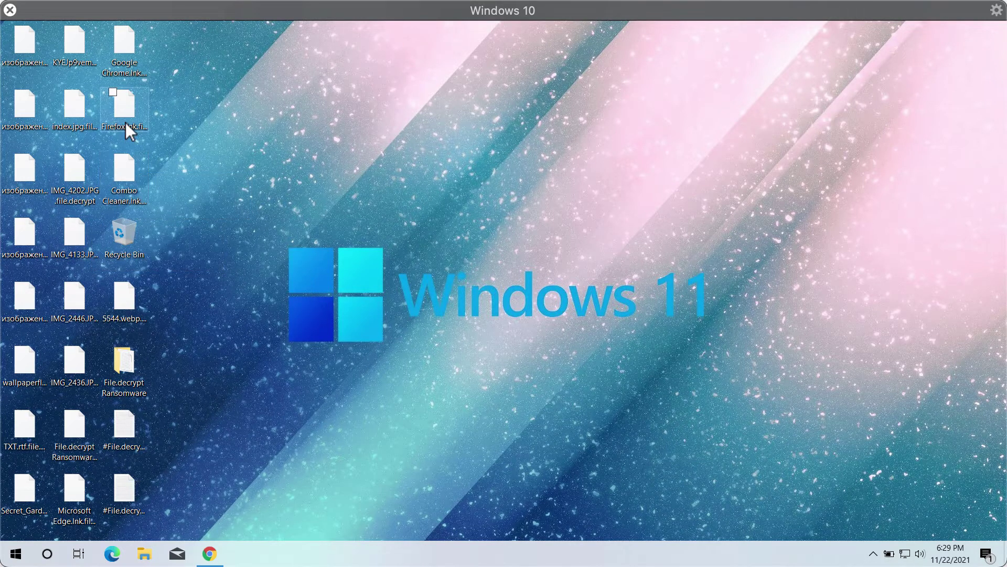
Open the #File.decrypt# ransom note in Notepad and read its contact instructions
left_click(145, 499)
double_click(146, 498)
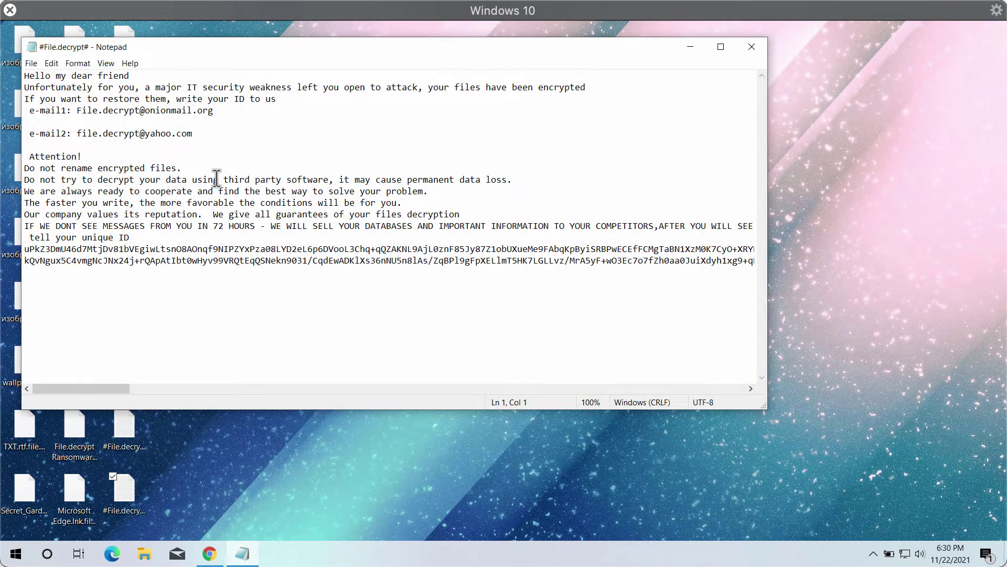
left_click(230, 109)
left_click(207, 142)
Move the ransom note window to the right, then minimize it
left_click_drag(638, 53, 736, 78)
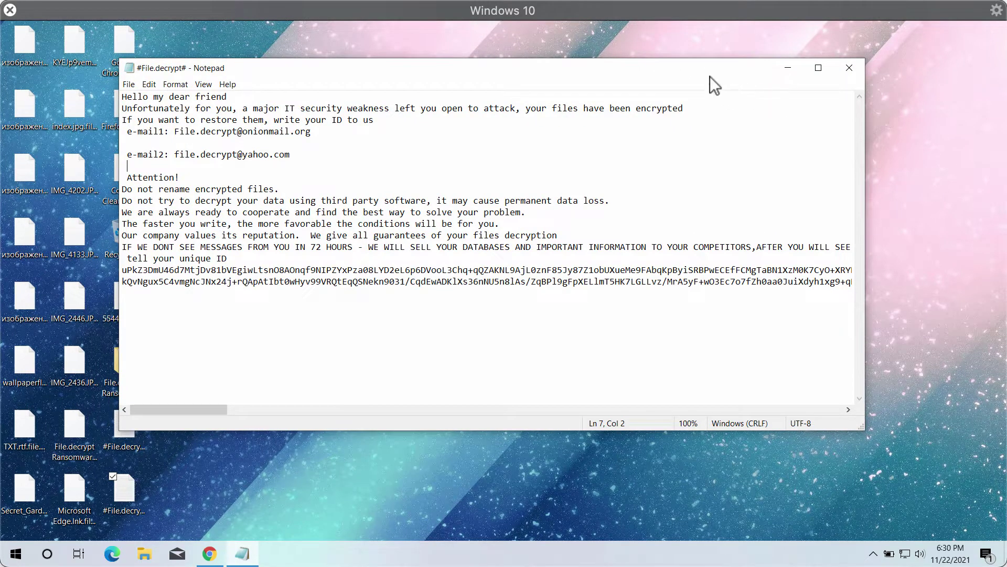
left_click_drag(709, 77, 762, 80)
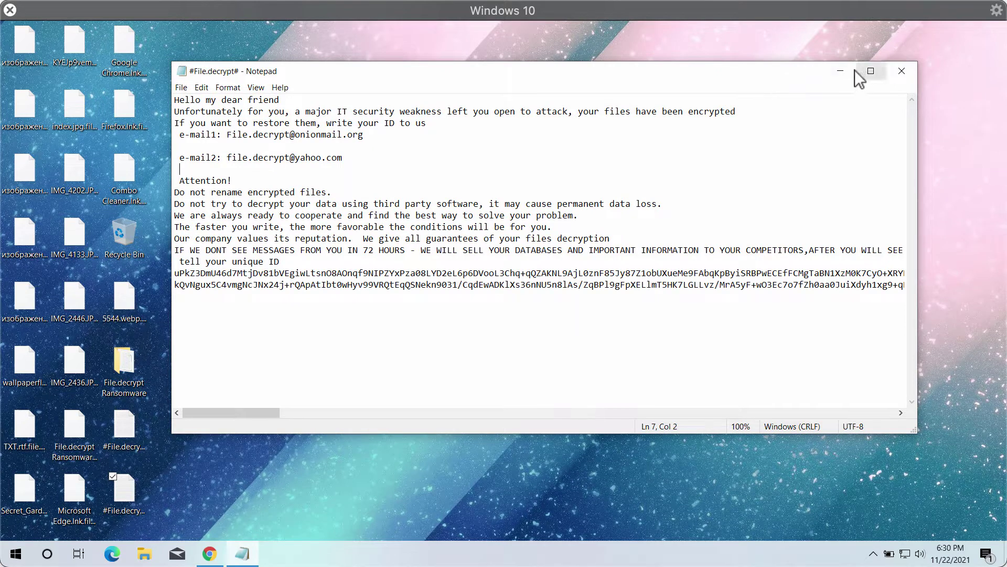
left_click(841, 71)
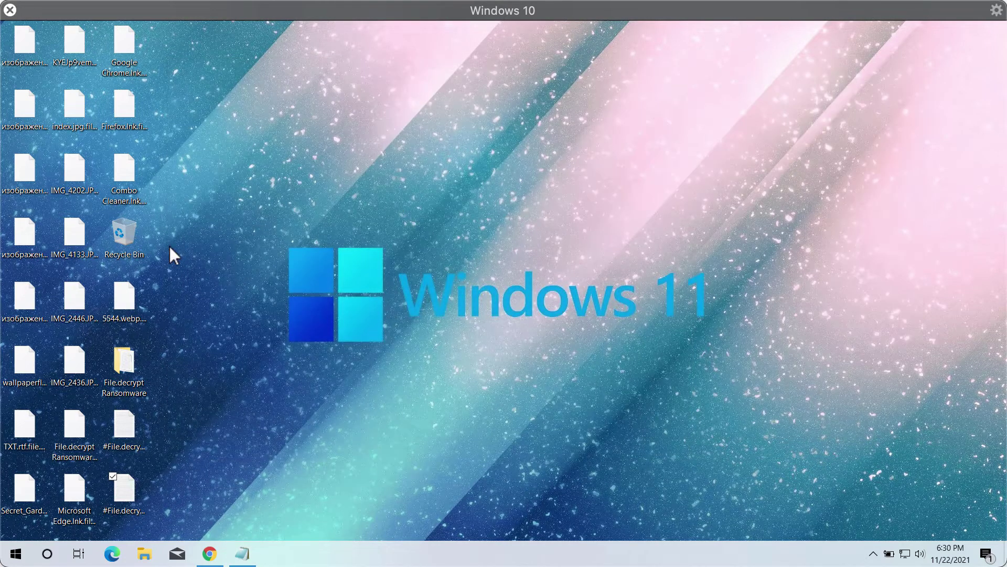
Browse via This PC to C:\Program Files (x86)\Internet Explorer and launch iexplore
double_click(124, 245)
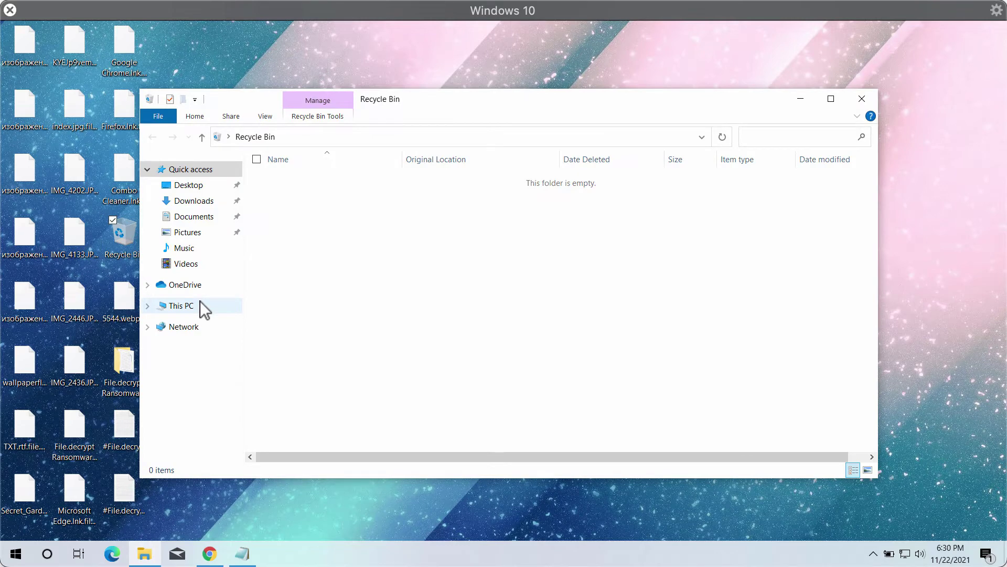
left_click(181, 306)
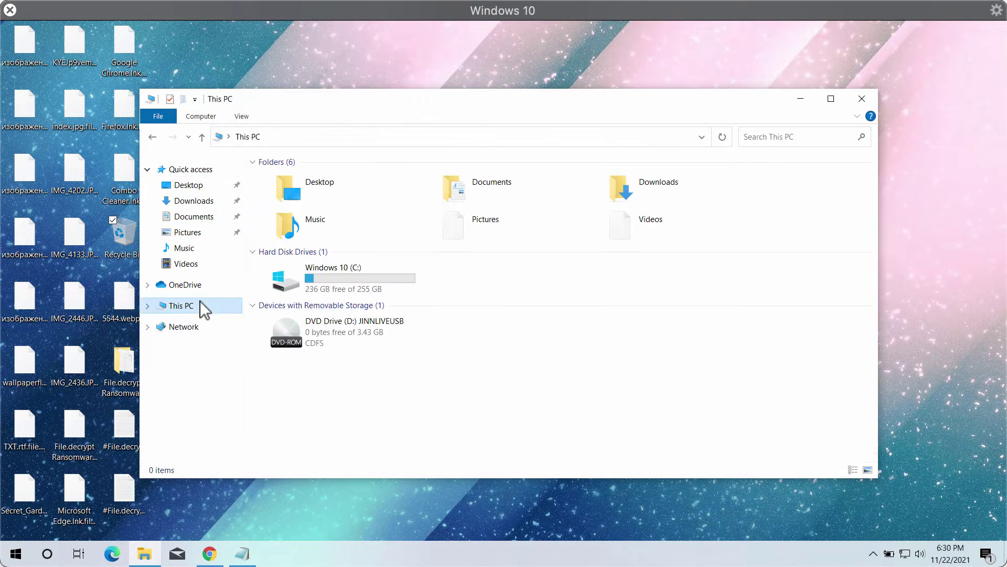
double_click(338, 266)
left_click(323, 196)
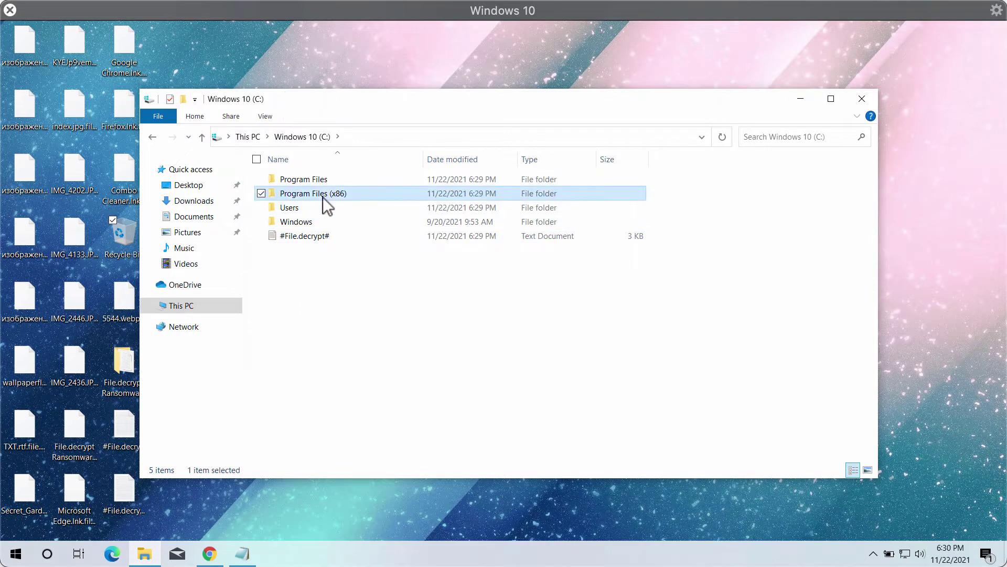
double_click(323, 197)
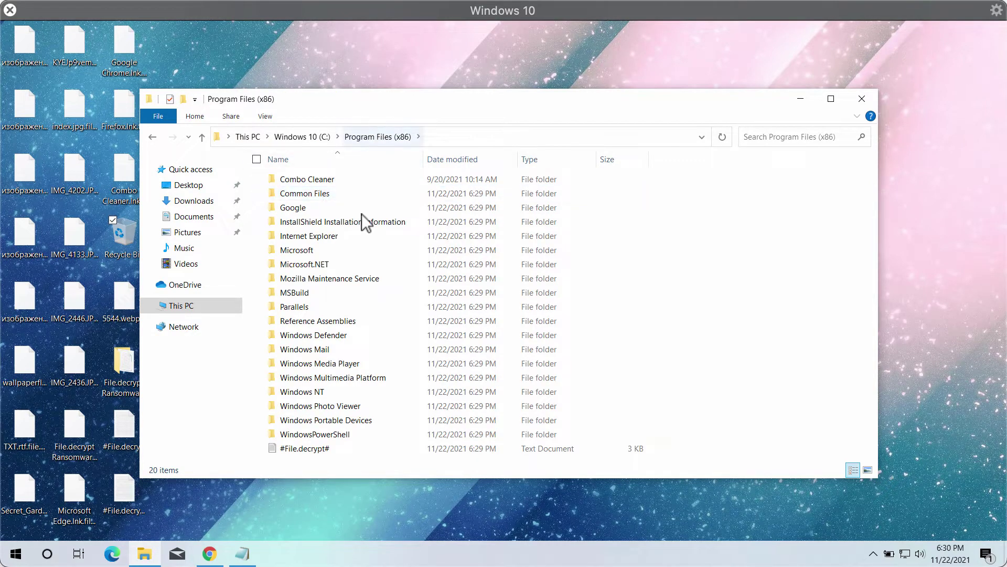
double_click(323, 230)
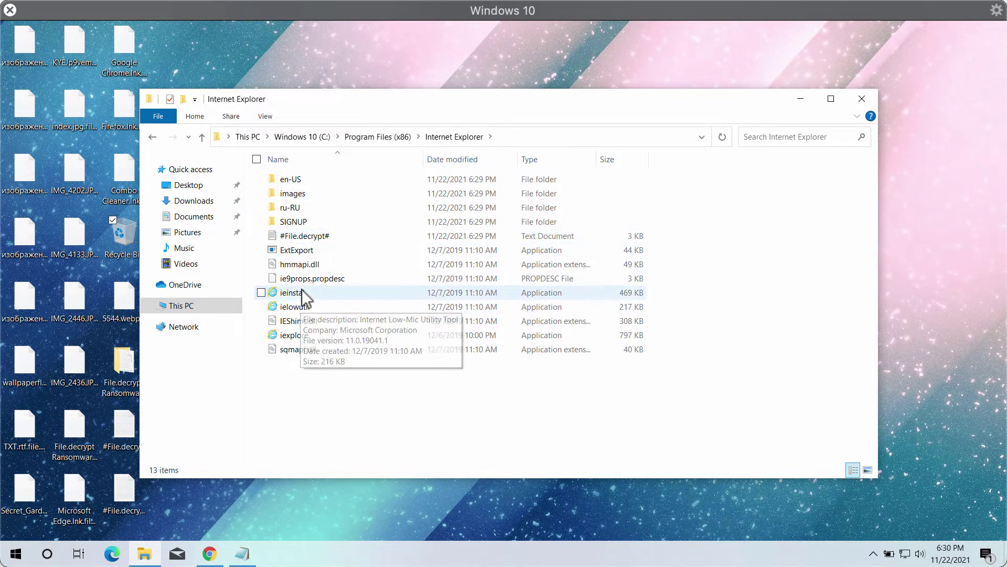
double_click(313, 338)
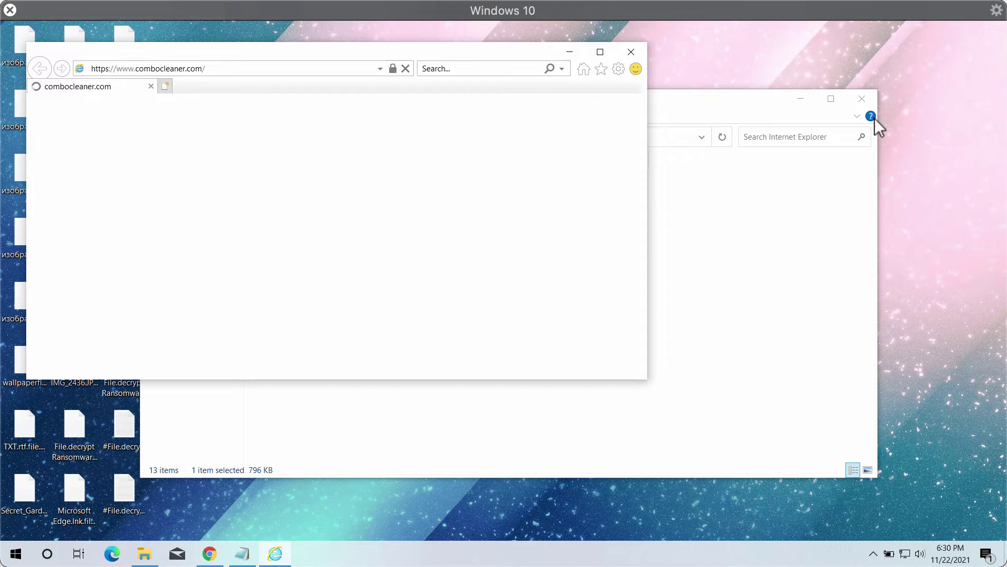
Close File Explorer and reposition Internet Explorer on the combocleaner.com page
left_click(863, 98)
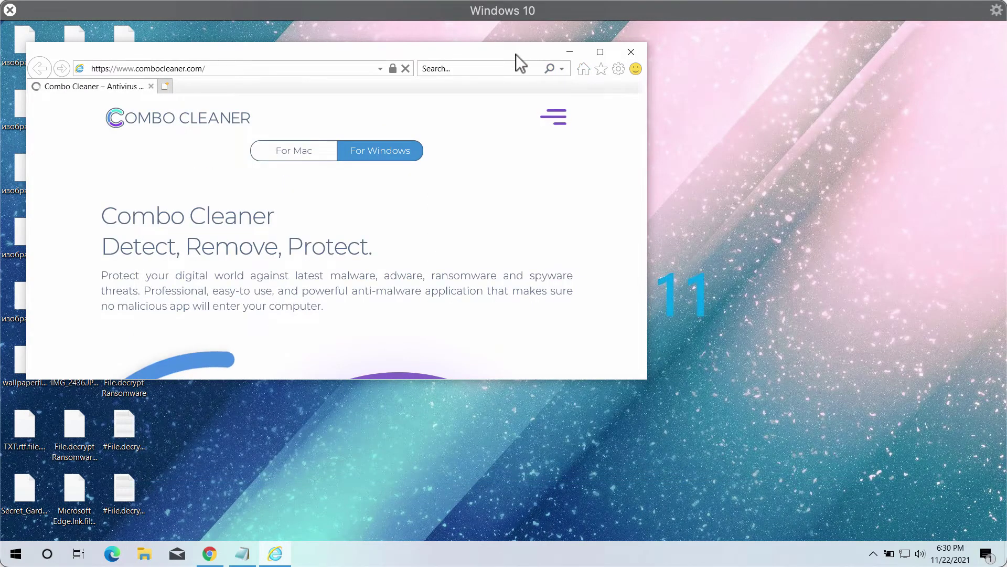
left_click_drag(516, 57, 679, 102)
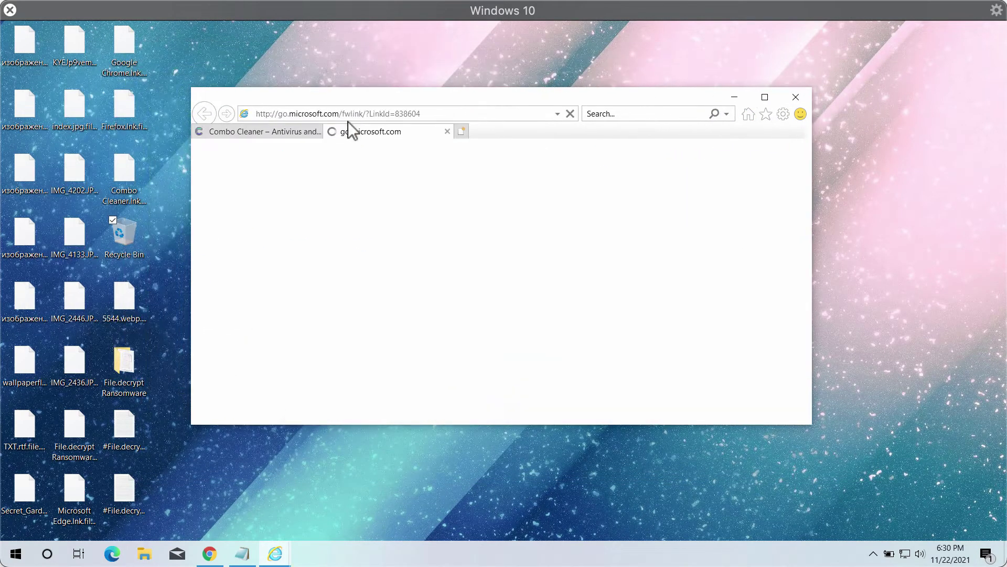
left_click(284, 134)
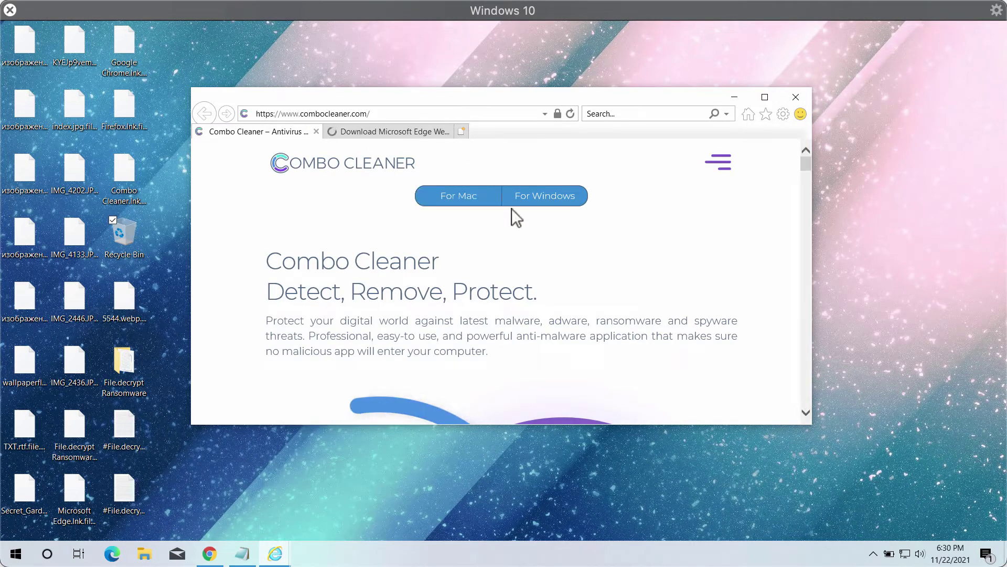
left_click_drag(802, 165, 801, 200)
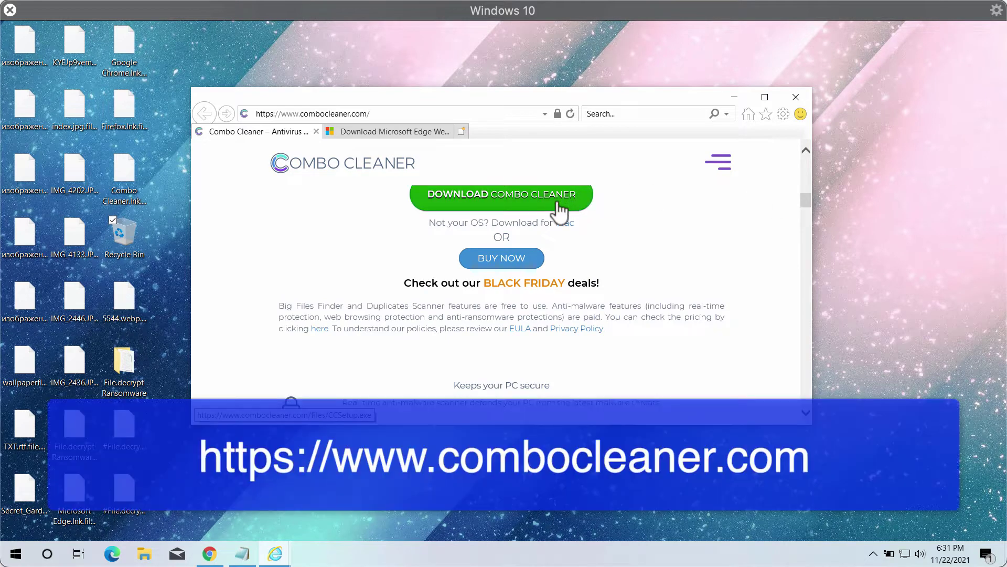
Download and run CCSetup.exe from combocleaner.com, then close the browser
left_click(558, 206)
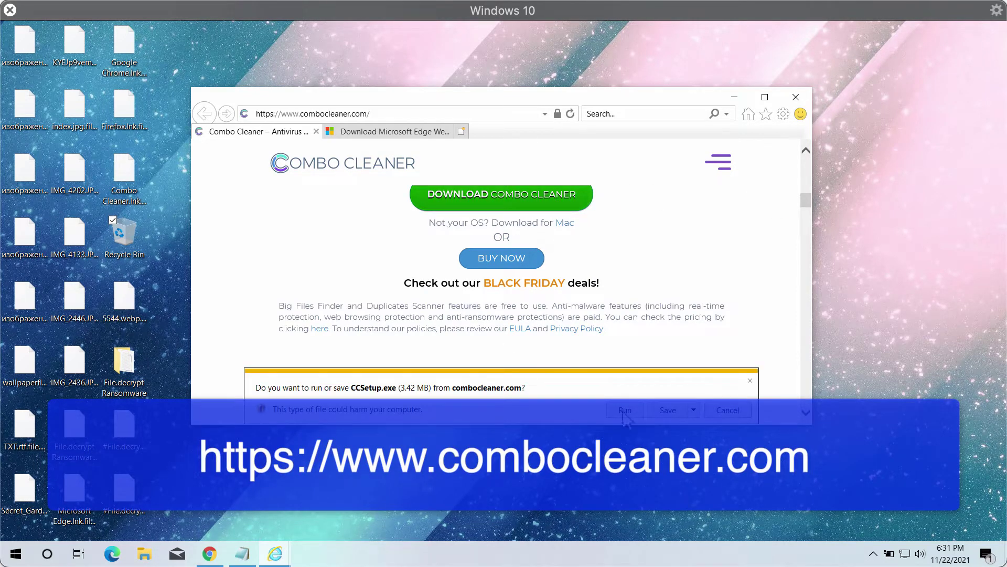
left_click(624, 411)
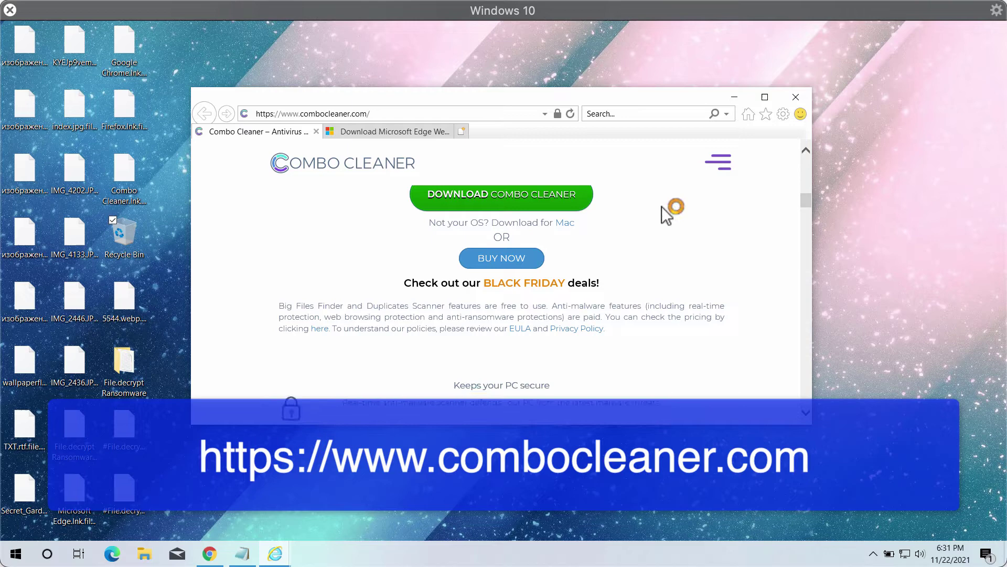
left_click(796, 98)
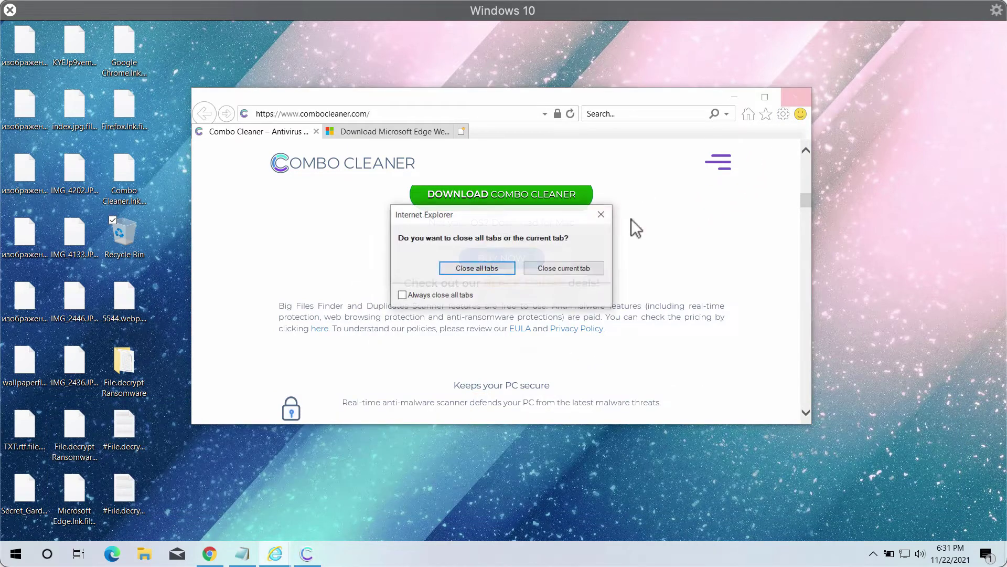
Close all IE tabs, accept the Combo Cleaner upgrade, and continue past Preparing to Install
left_click(480, 268)
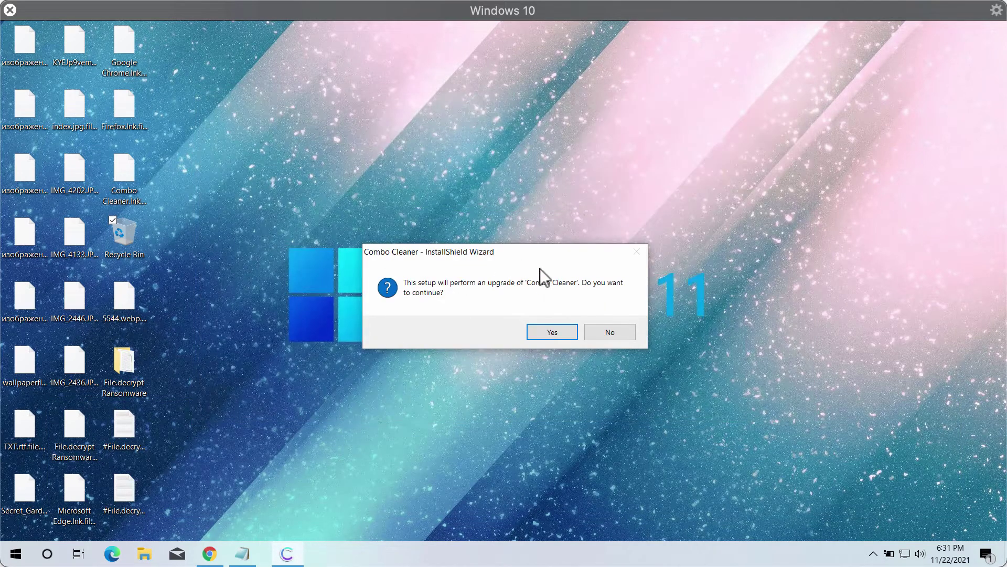
left_click(554, 332)
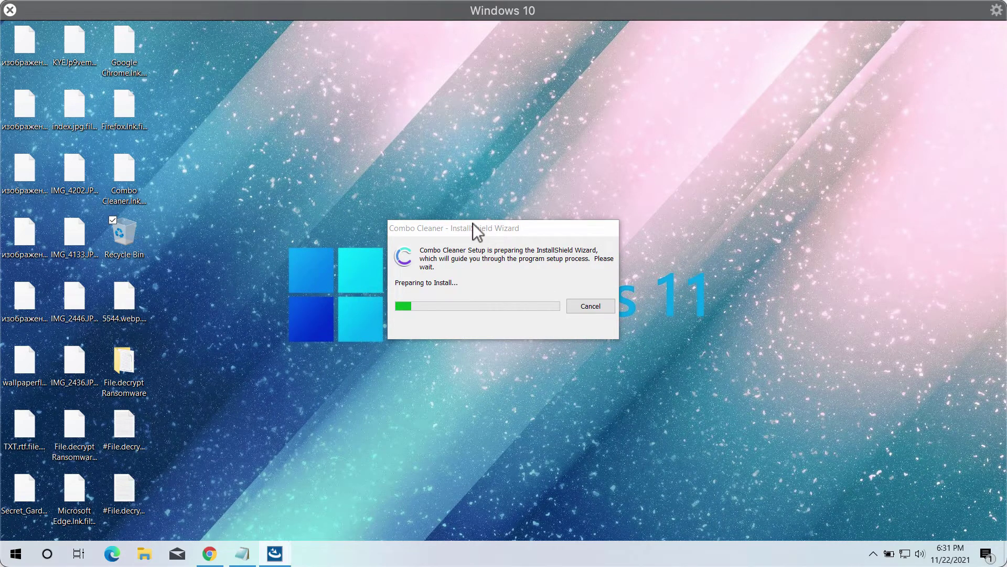
left_click(563, 444)
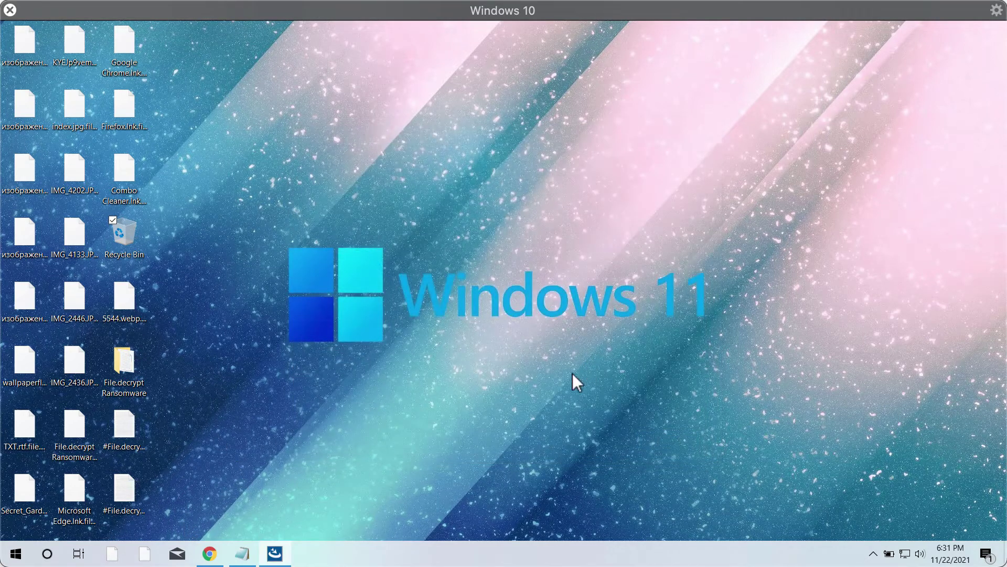
Browse to C:\Program Files (x86)\Combo Cleaner and launch the ComboCleaner application
double_click(126, 235)
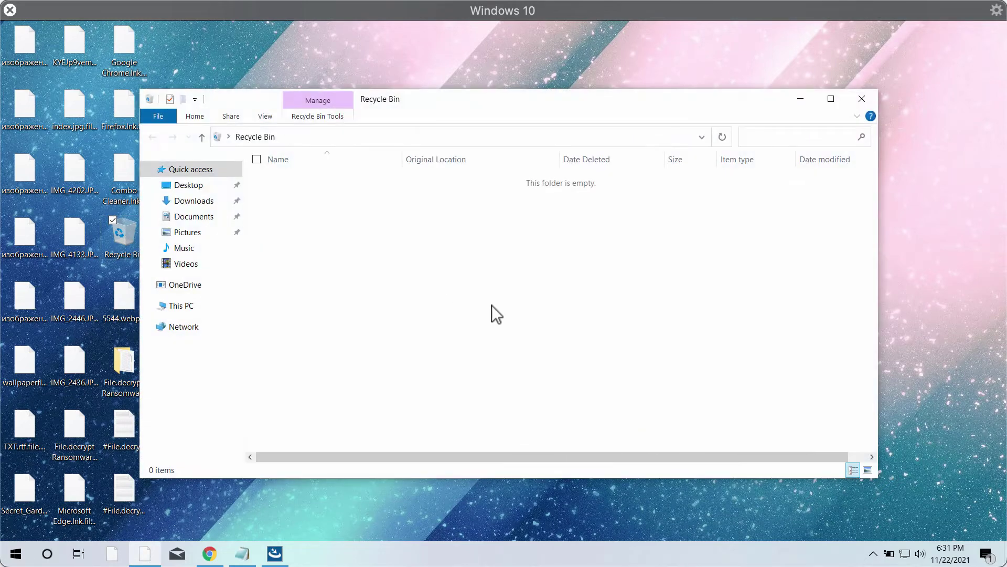
left_click(182, 307)
double_click(351, 272)
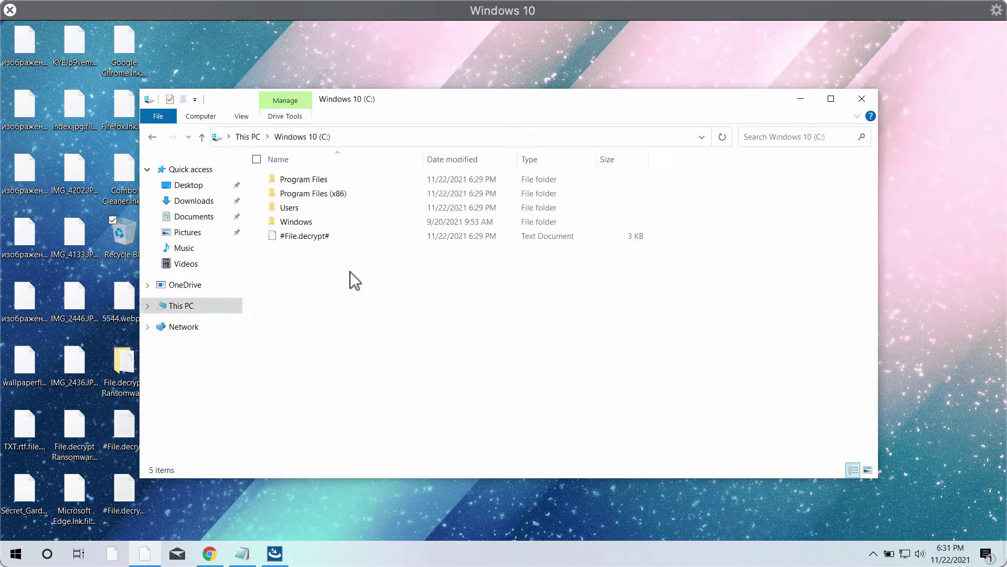
double_click(326, 196)
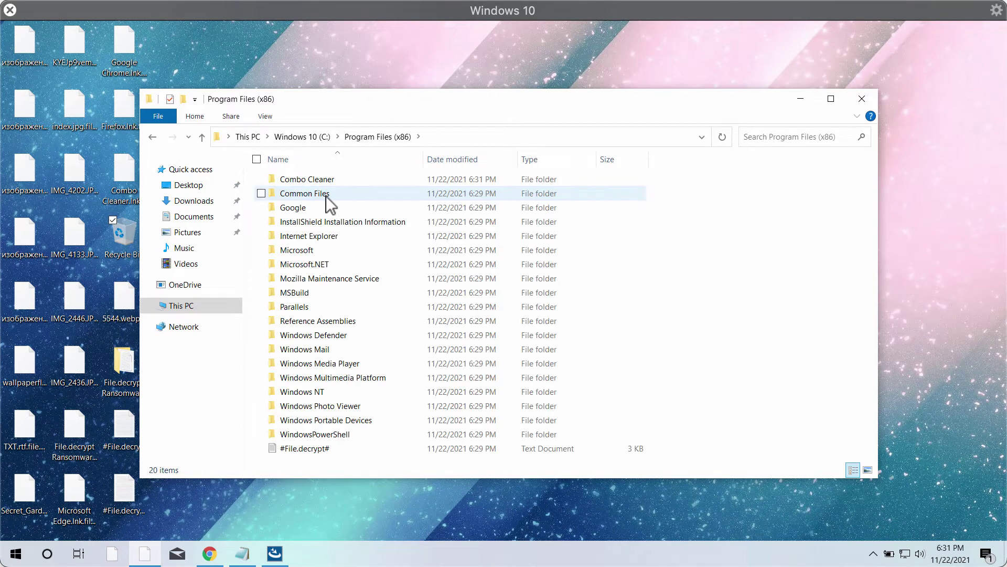
double_click(332, 178)
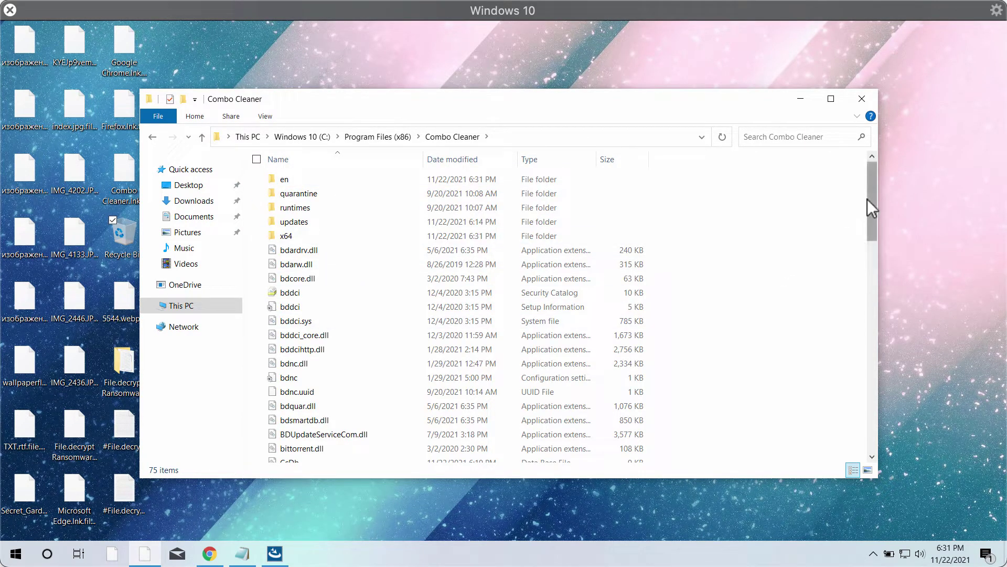
left_click_drag(867, 199, 867, 229)
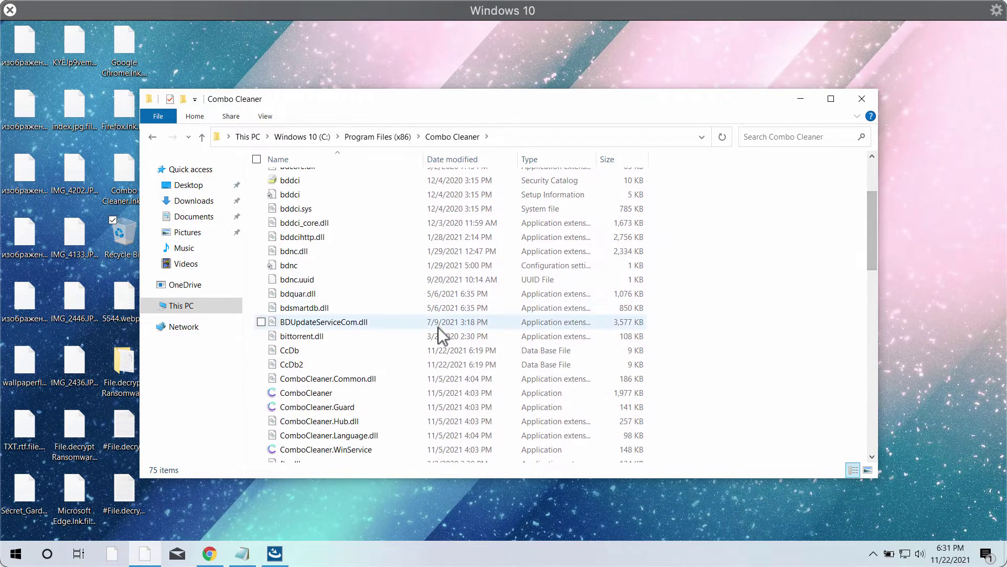
double_click(317, 391)
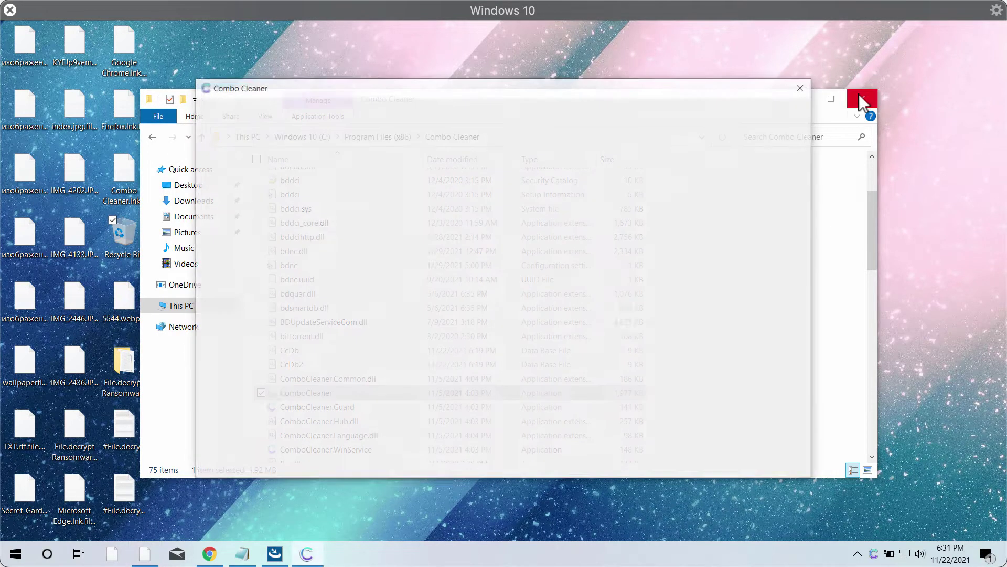
Close File Explorer, leaving the Combo Cleaner Dashboard showing 12 previously detected items
left_click(862, 100)
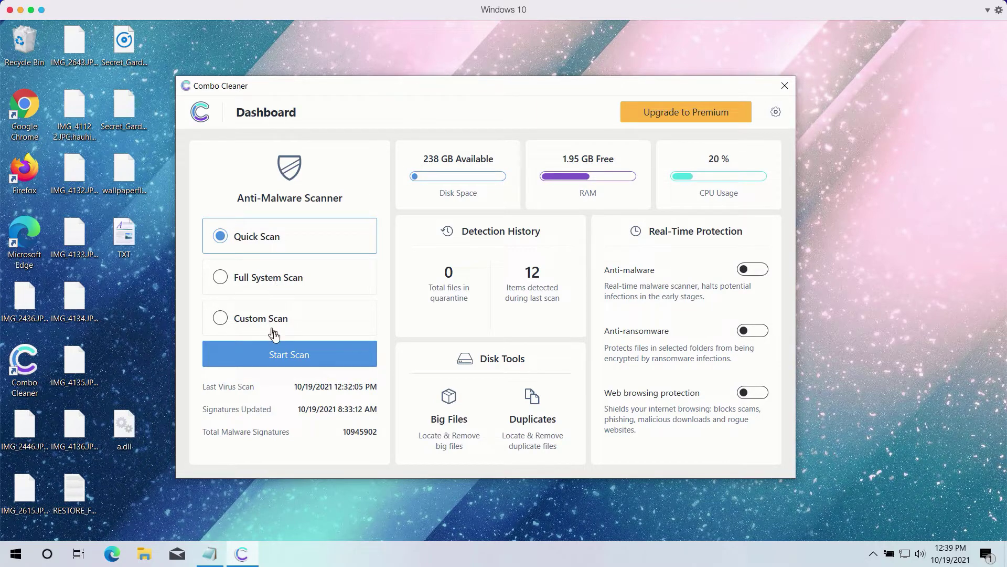
Launch a Combo Cleaner Quick Scan from the Dashboard
left_click(314, 360)
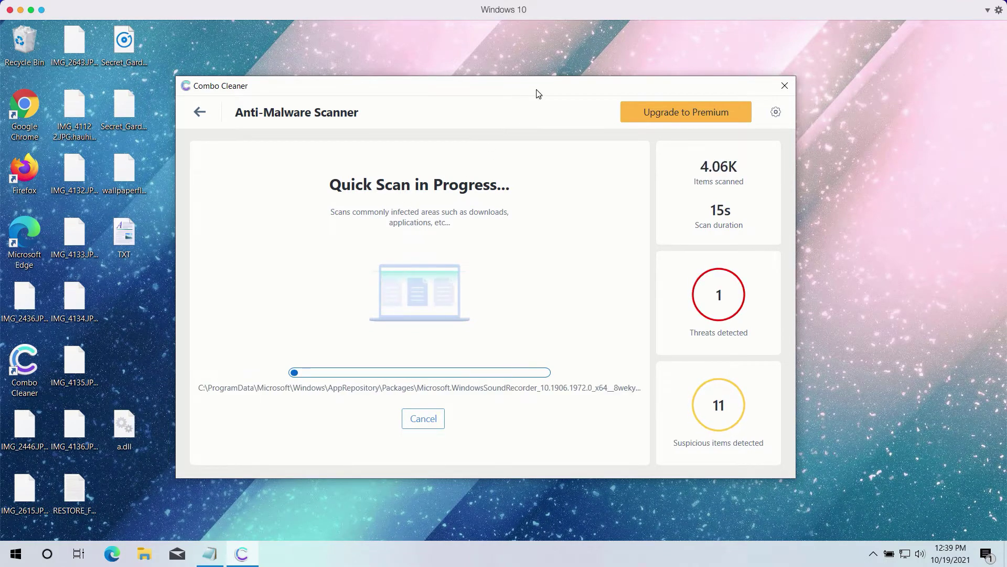
View Combo Cleaner's Anti-Ransomware settings, which list no protected folders or trusted programs
left_click(776, 114)
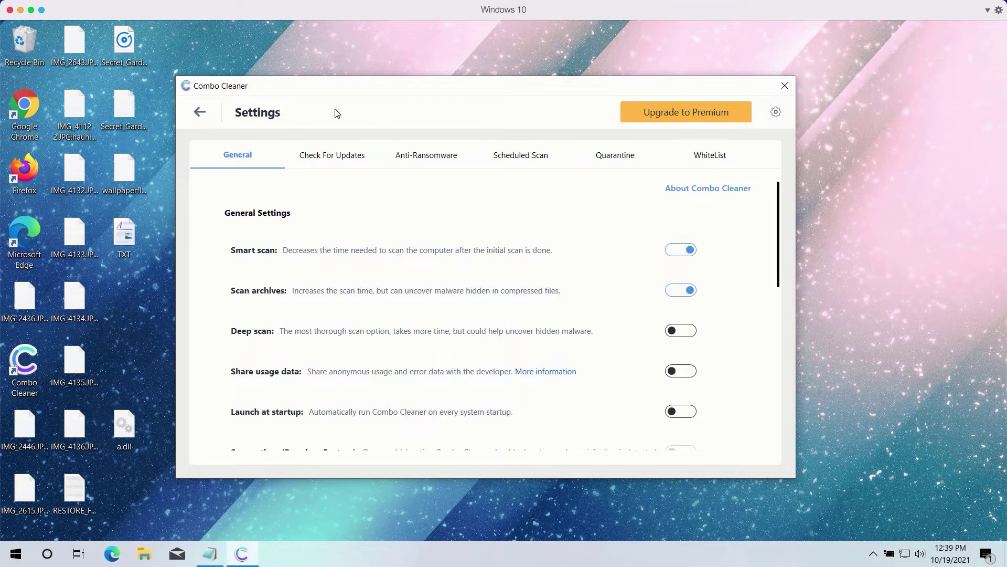
left_click(425, 162)
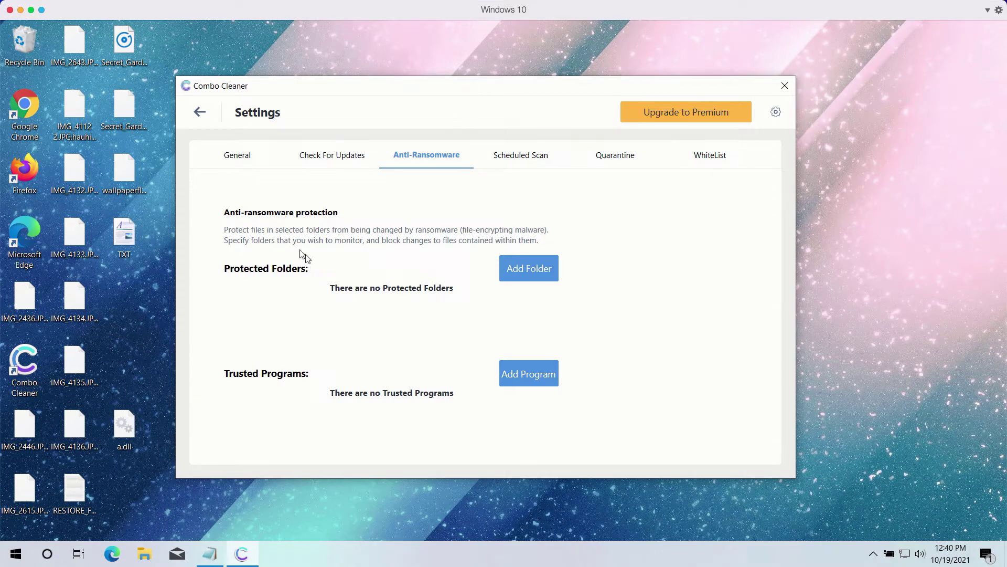
Cancel the running Quick Scan from its progress view and confirm stopping it
left_click(206, 121)
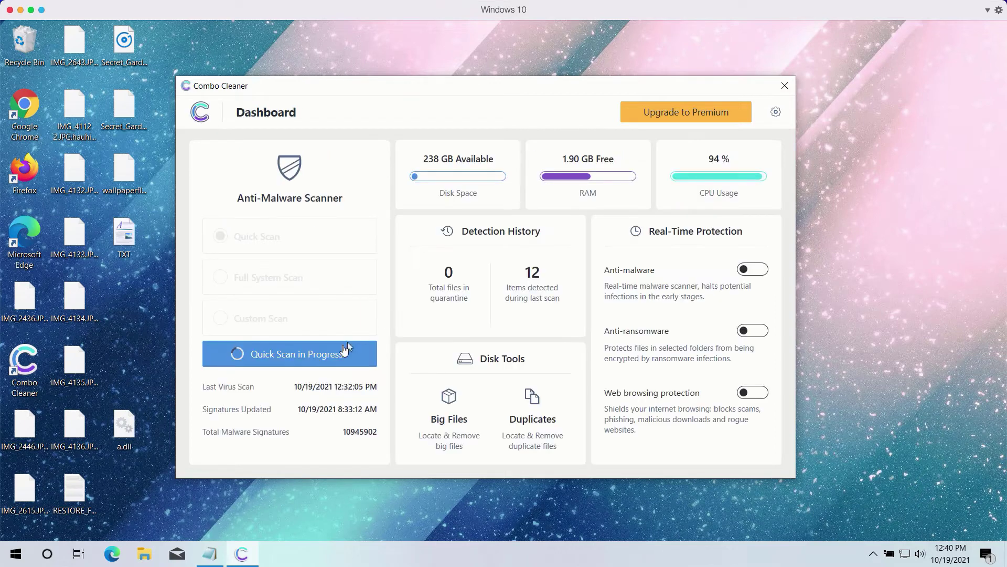
left_click(329, 361)
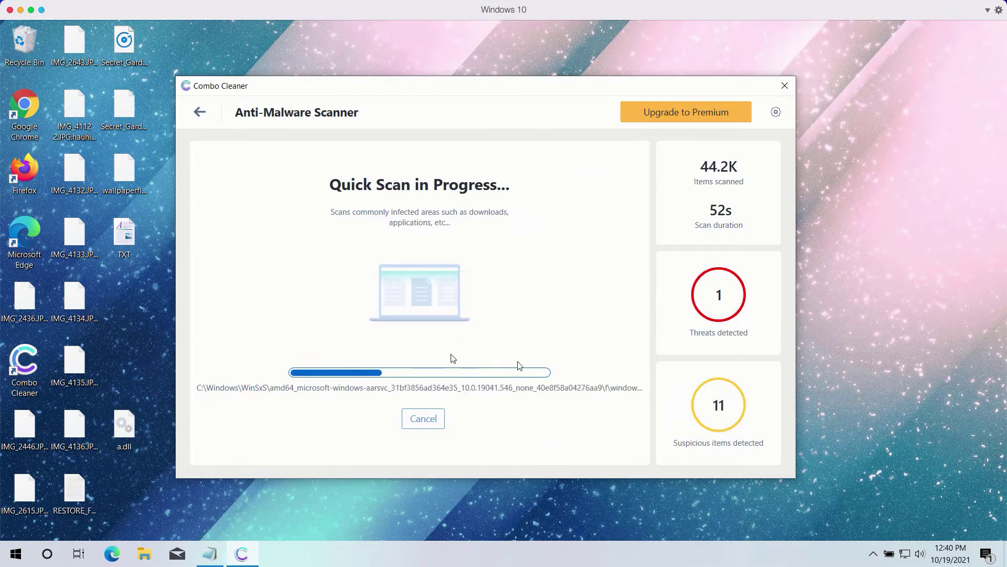
left_click(438, 419)
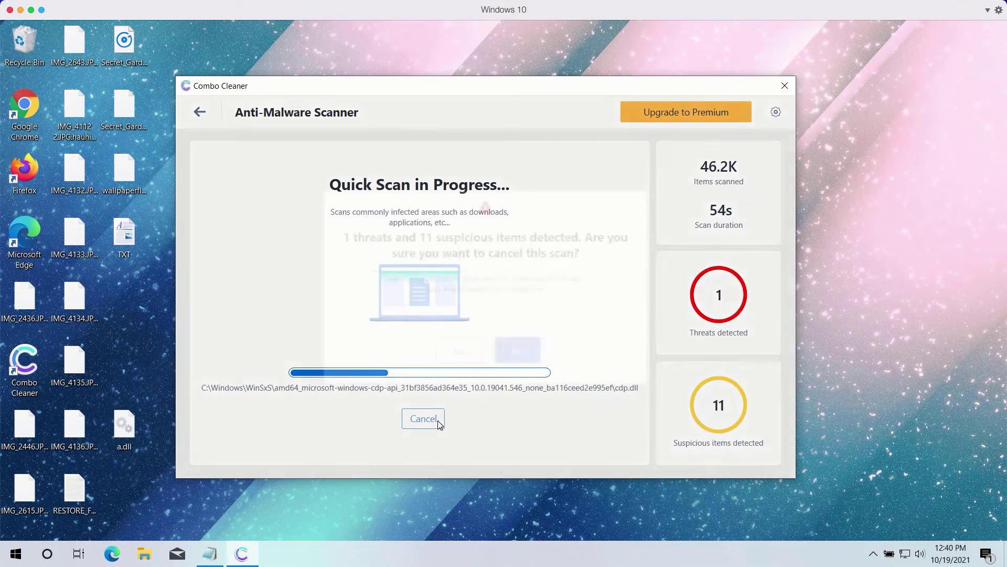
left_click(460, 352)
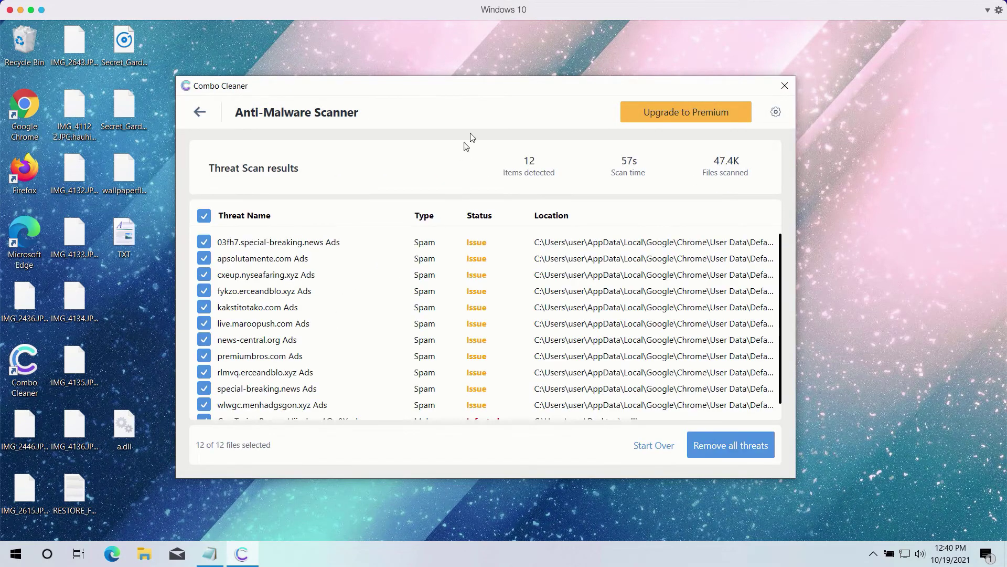
Scroll through the Threat Scan results listing 12 items, including the a.dll Trojan
scroll(520, 315, "down", 1)
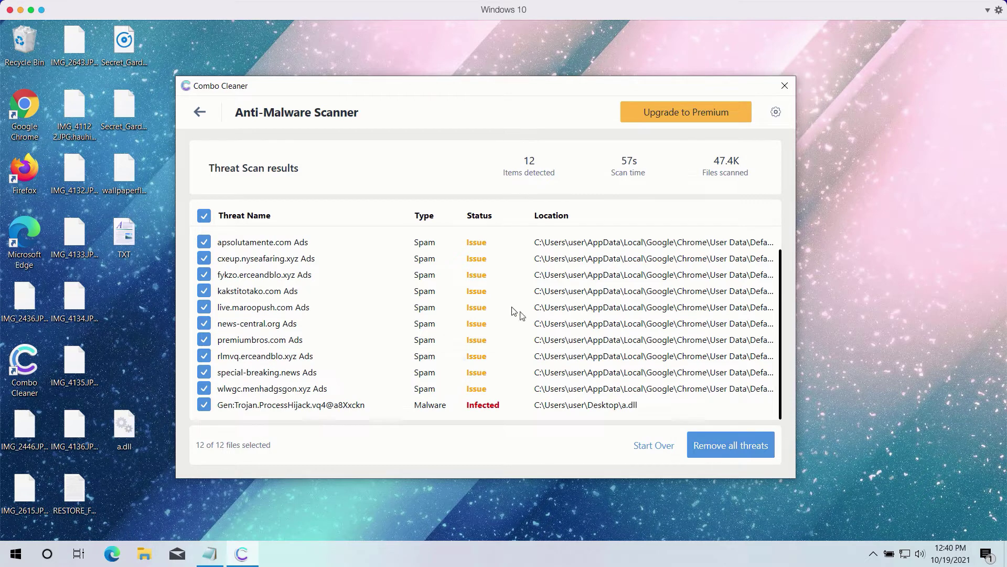
scroll(512, 309, "up", 1)
scroll(416, 323, "down", 1)
scroll(402, 325, "up", 1)
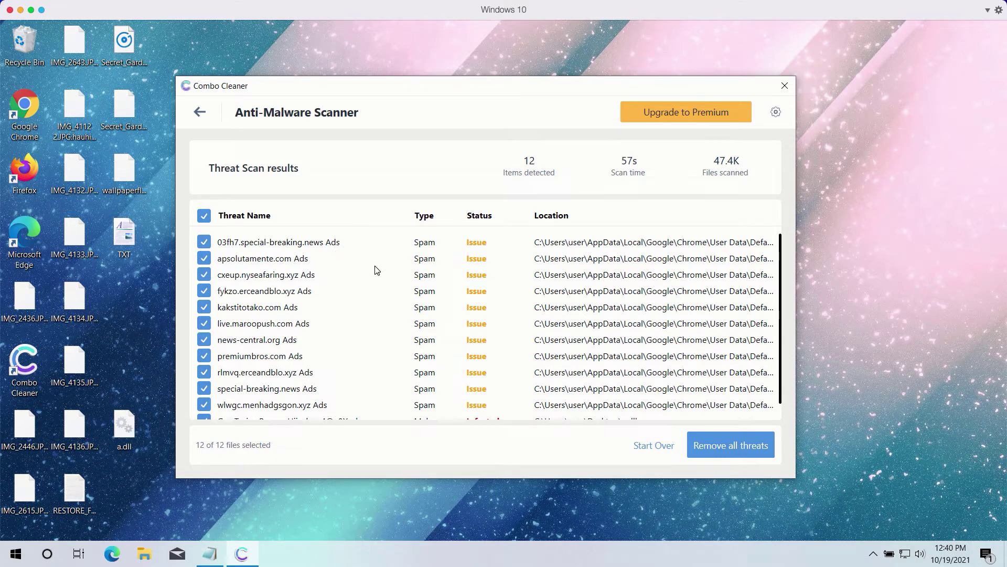
scroll(376, 270, "down", 1)
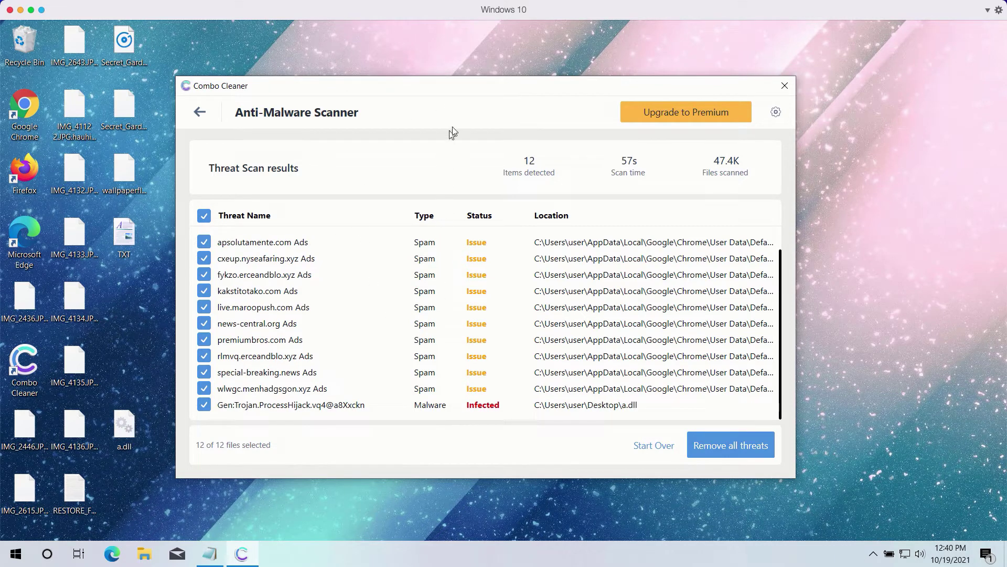